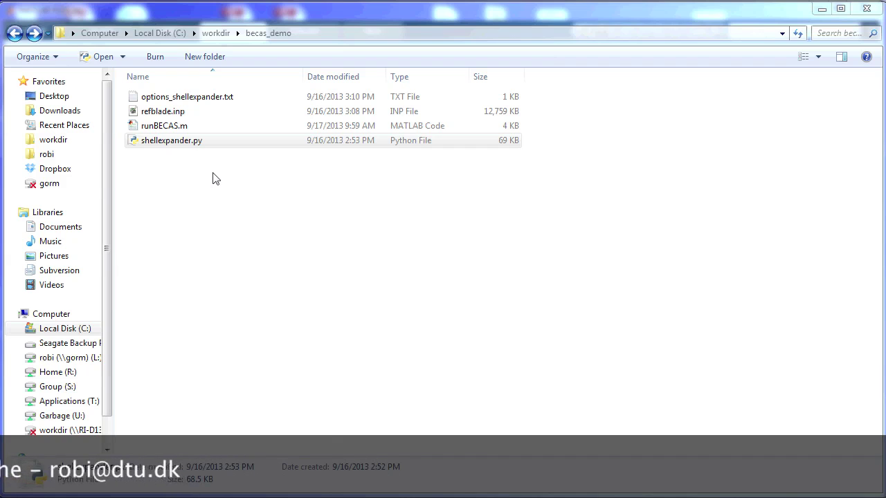
{"action": "left_click", "coordinate": [194, 144]}
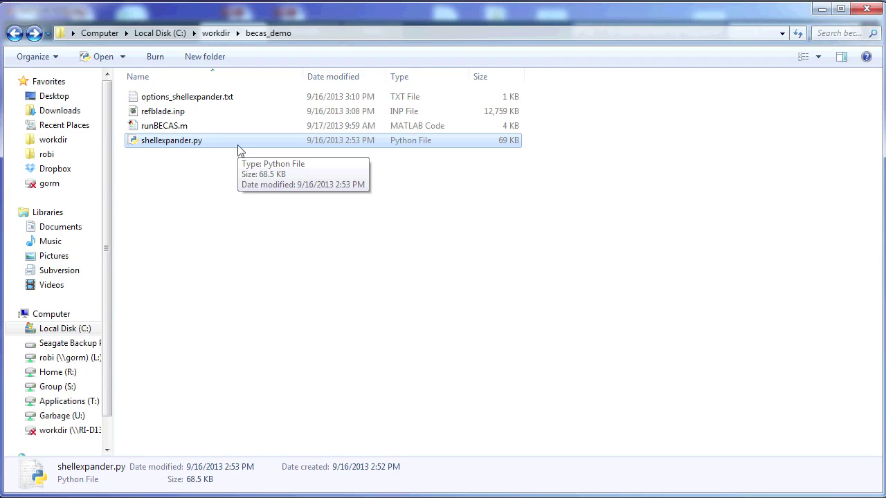
{"action": "left_click", "coordinate": [199, 115]}
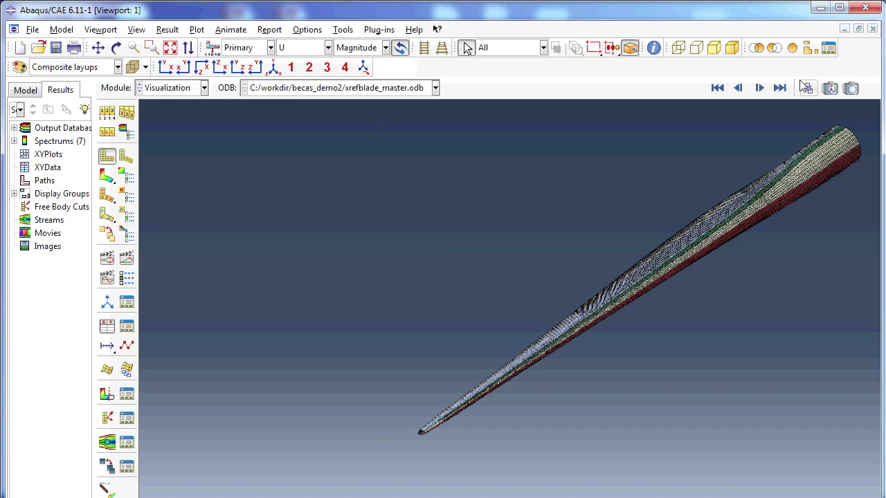
Step: Start a new display group in Abaqus/CAE and filter the element sets by the name *BECAS*
{"action": "left_click", "coordinate": [809, 48]}
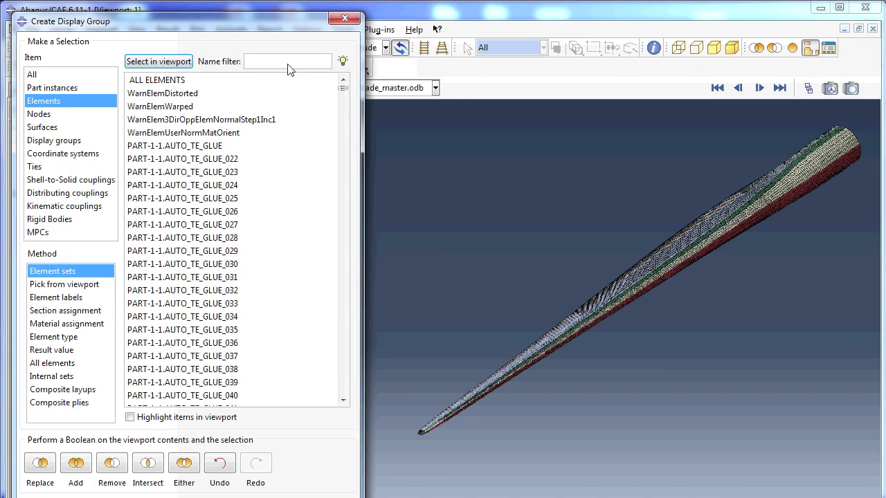
{"action": "left_click", "coordinate": [289, 63]}
{"action": "type", "text": "*BECAS*"}
{"action": "key", "text": "Return"}
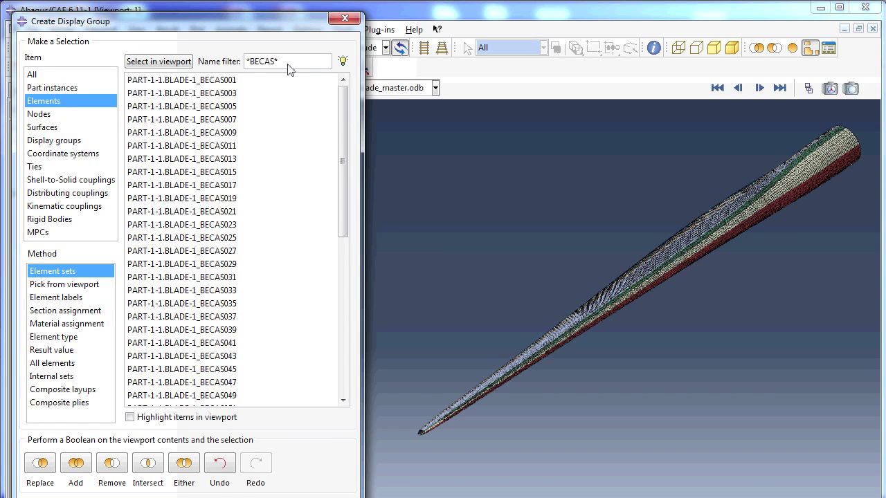
Step: Highlight the filtered element sets in the viewport one after another, from BLADE-1_BECAS001 to BLADE-1_BECAS031
{"action": "left_click", "coordinate": [226, 81]}
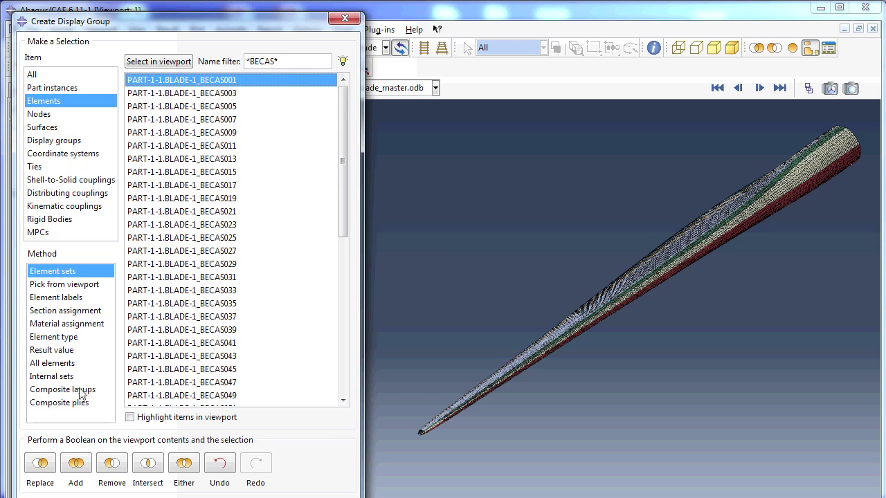
{"action": "left_click", "coordinate": [151, 419]}
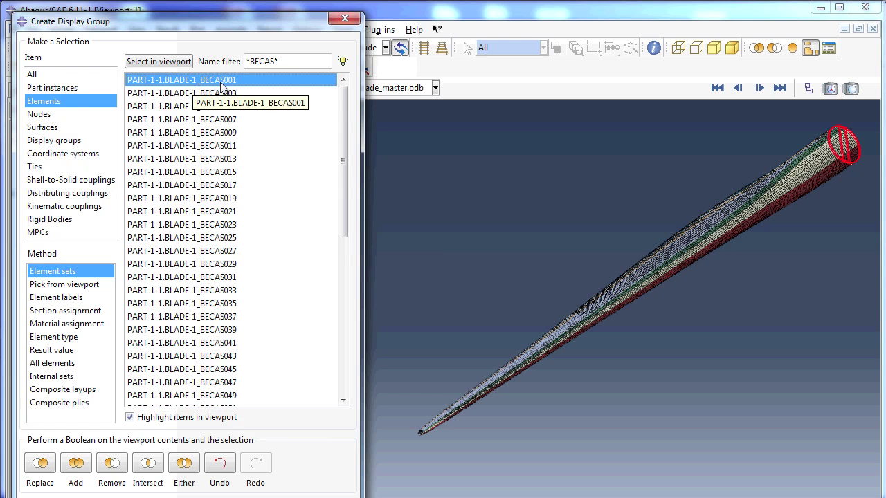
{"action": "key", "text": "Down"}
{"action": "key", "text": "Down"}
{"action": "key", "text": "Down"}
{"action": "key", "text": "Down"}
{"action": "key", "text": "Down"}
{"action": "key", "text": "Down"}
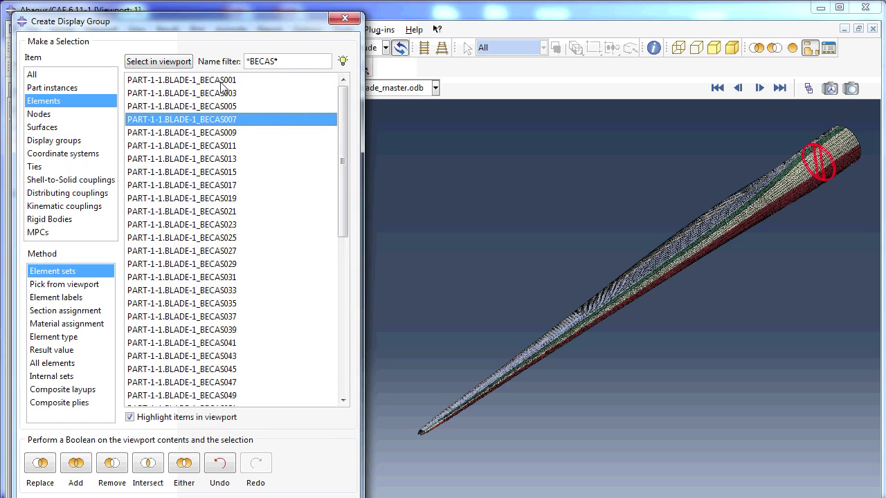
{"action": "key", "text": "Down"}
{"action": "key", "text": "Down"}
{"action": "key", "text": "Down"}
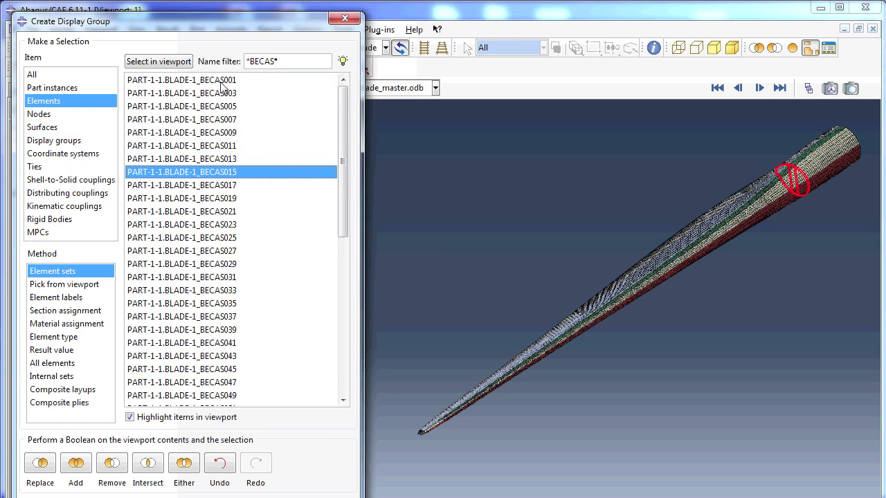
{"action": "key", "text": "Down"}
{"action": "key", "text": "Down"}
{"action": "key", "text": "Down"}
{"action": "key", "text": "Down"}
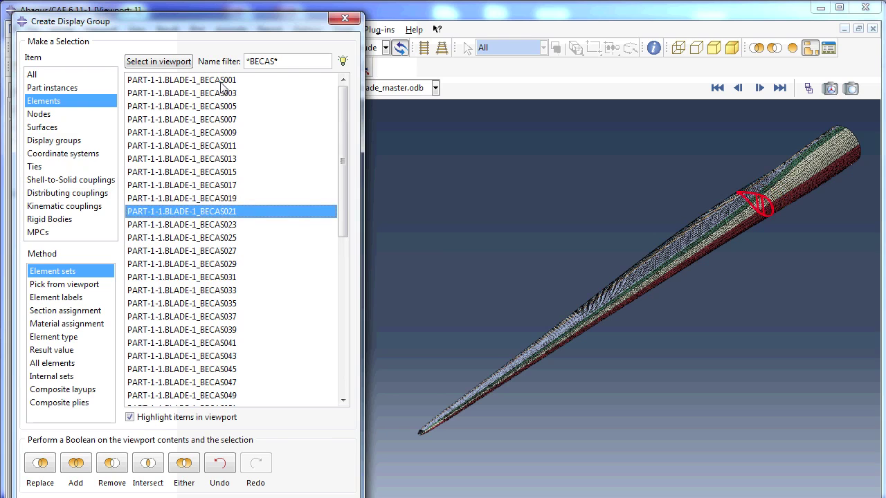
{"action": "key", "text": "Down"}
{"action": "key", "text": "Down"}
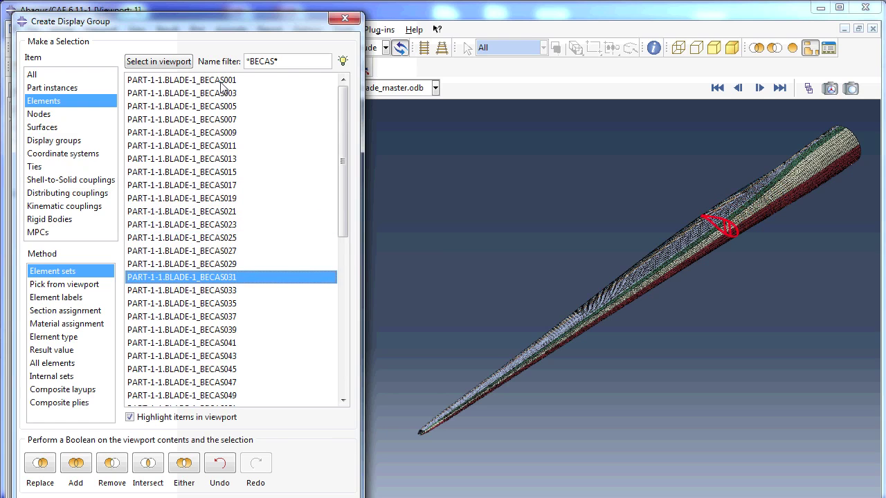
Step: Replace the viewport contents with the BLADE-1_BECAS031 element set and close the display group dialog
{"action": "left_click", "coordinate": [42, 473]}
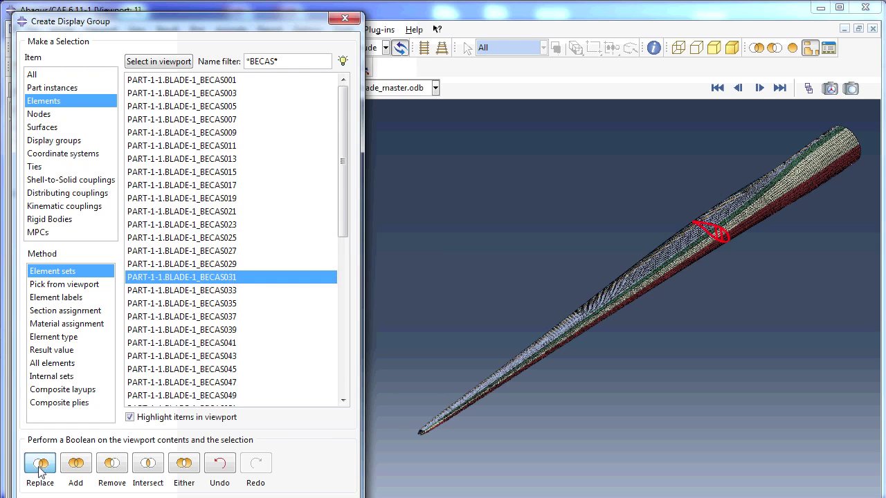
{"action": "left_click", "coordinate": [345, 18]}
{"action": "left_click_drag", "start_coordinate": [597, 311], "coordinate": [534, 252]}
{"action": "key", "text": "Escape"}
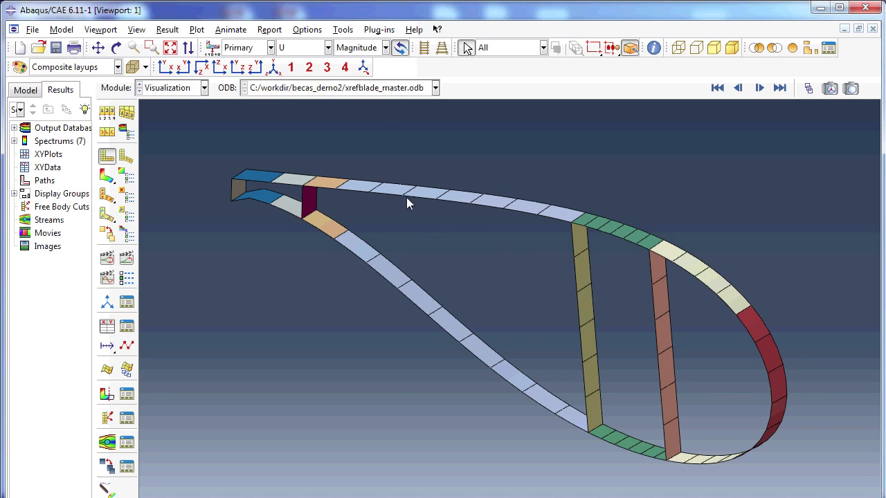
Step: Query the ply stack plot for the dark red leading-edge region of the blade cross section
{"action": "left_click", "coordinate": [342, 29]}
{"action": "left_click", "coordinate": [345, 44]}
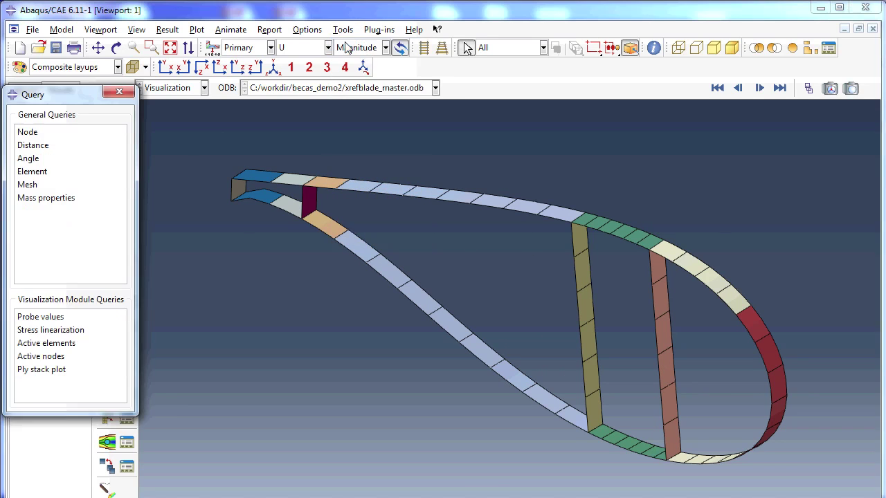
{"action": "left_click", "coordinate": [59, 368]}
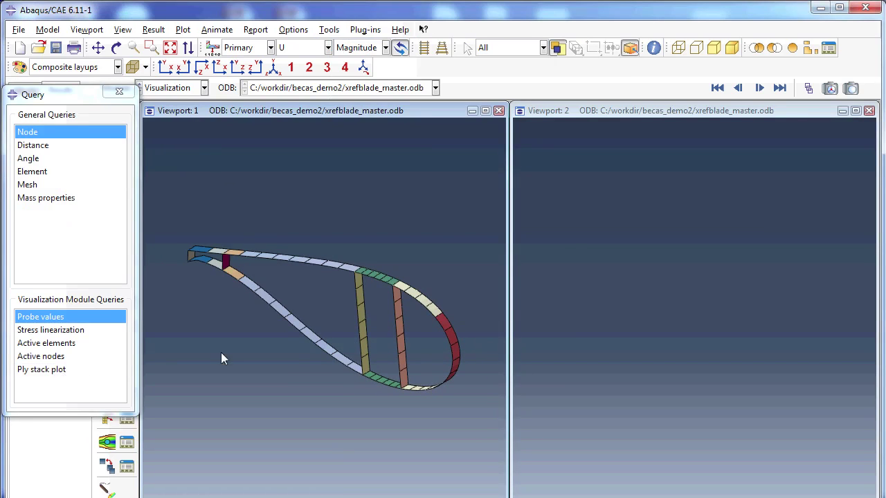
{"action": "left_click", "coordinate": [457, 355]}
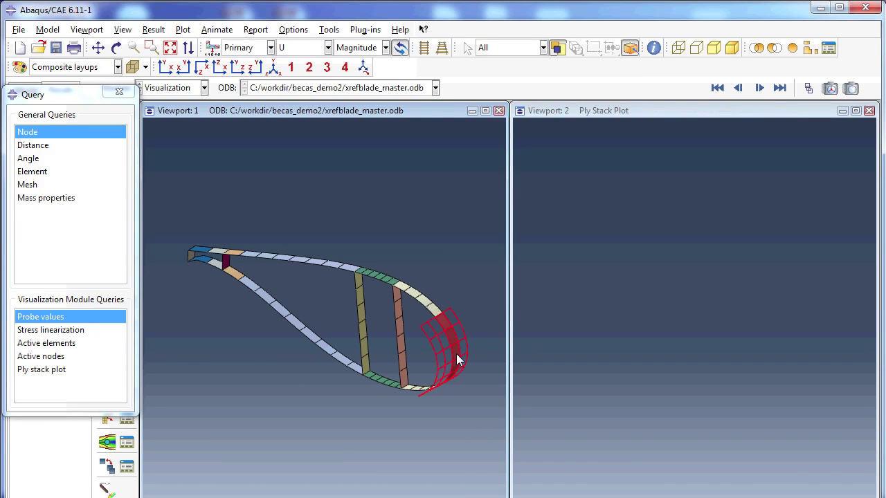
{"action": "scroll", "coordinate": [774, 441], "scroll_direction": "down", "scroll_amount": 3}
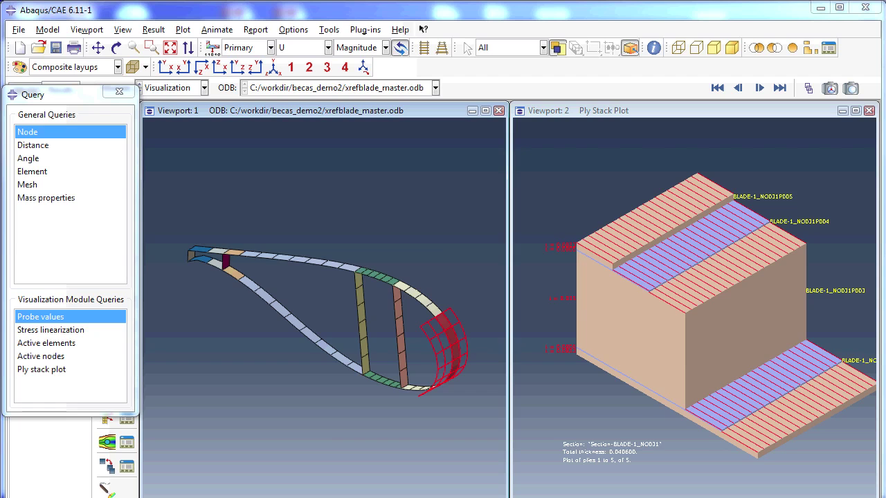
Step: Switch to the command prompt and run shellexpander.py with Python, passing options_shellexpander.txt as its @ options file
{"action": "key", "text": "alt+Tab"}
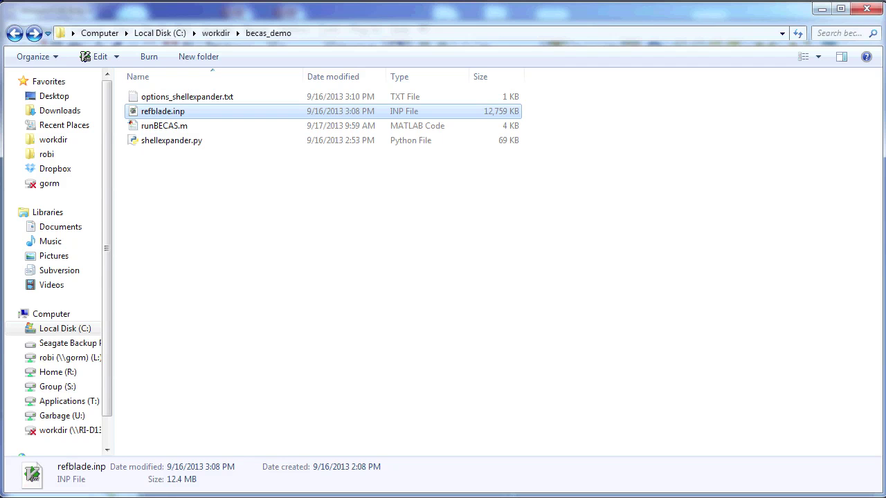
{"action": "key", "text": "alt+Tab"}
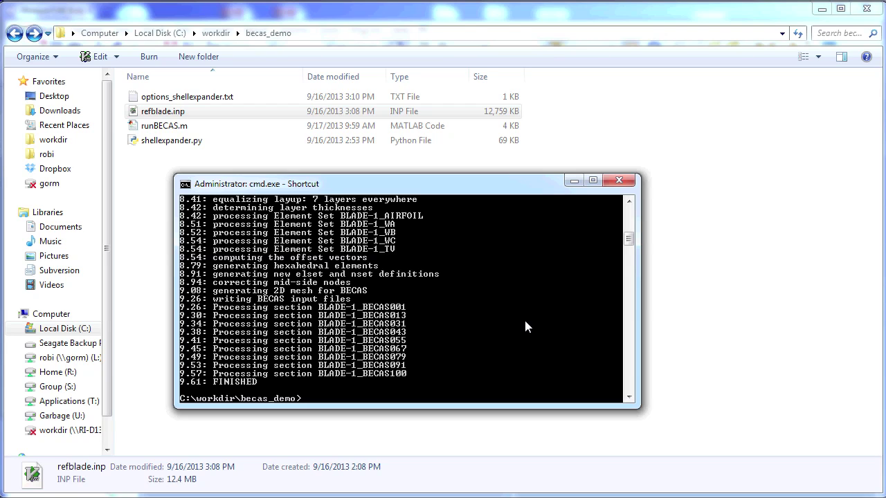
{"action": "type", "text": "python shellexpander.py @ opt"}
{"action": "key", "text": "Tab"}
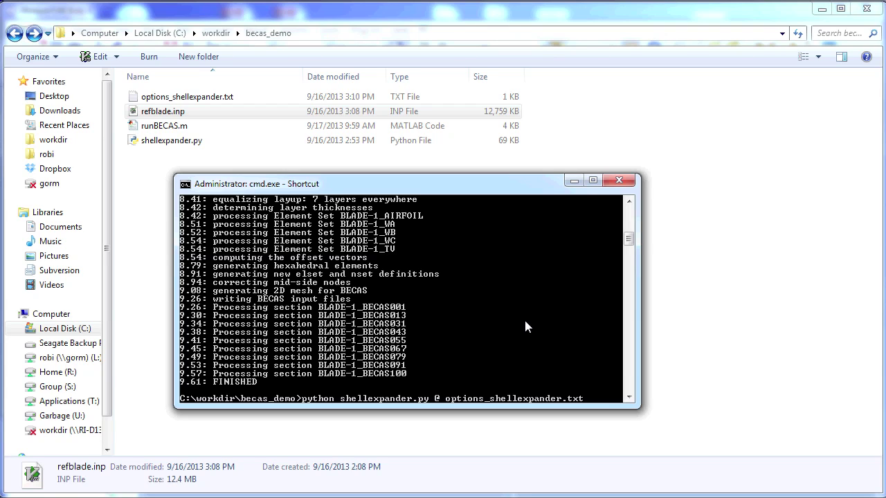
{"action": "key", "text": "BackSpace"}
{"action": "key", "text": "Return"}
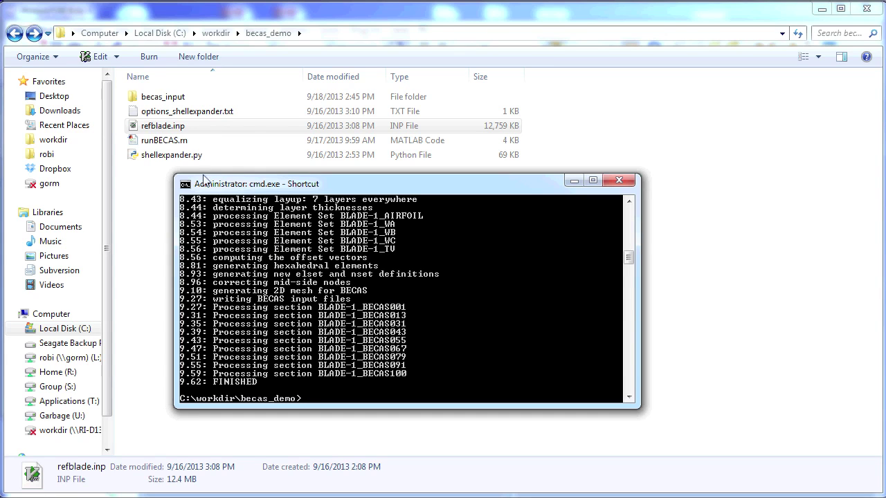
Step: Examine the generated section folders in becas_input and the files inside BLADE-1_BECAS055, and return to becas_demo
{"action": "left_click", "coordinate": [184, 100]}
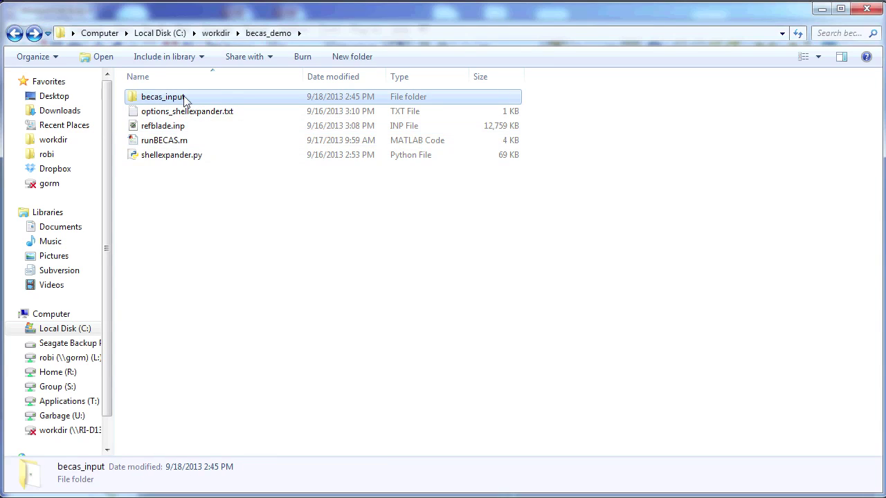
{"action": "double_click", "coordinate": [183, 100]}
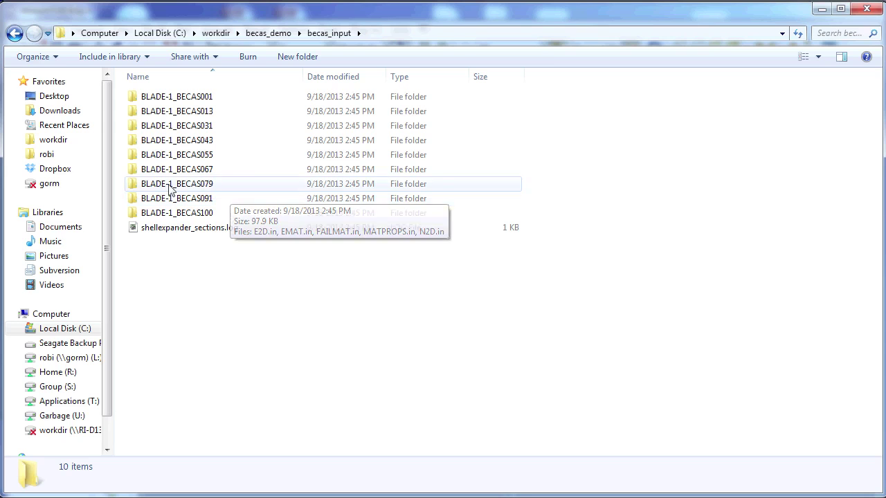
{"action": "double_click", "coordinate": [214, 157]}
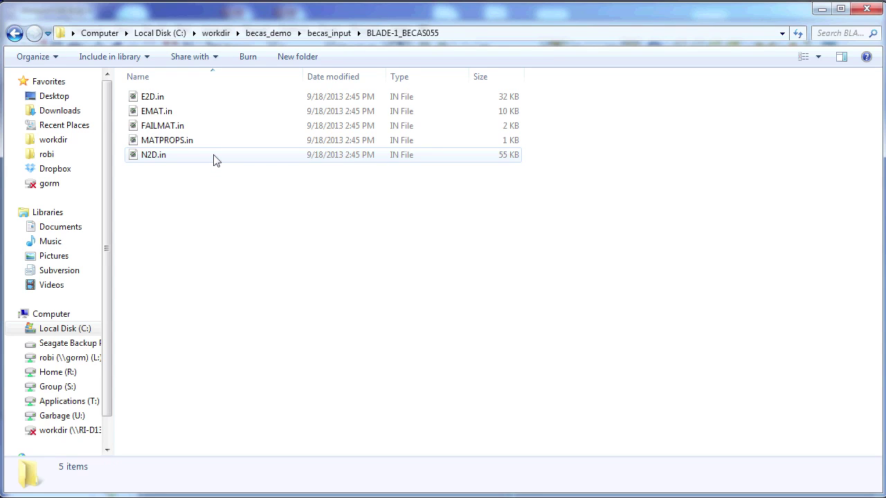
{"action": "left_click", "coordinate": [14, 34]}
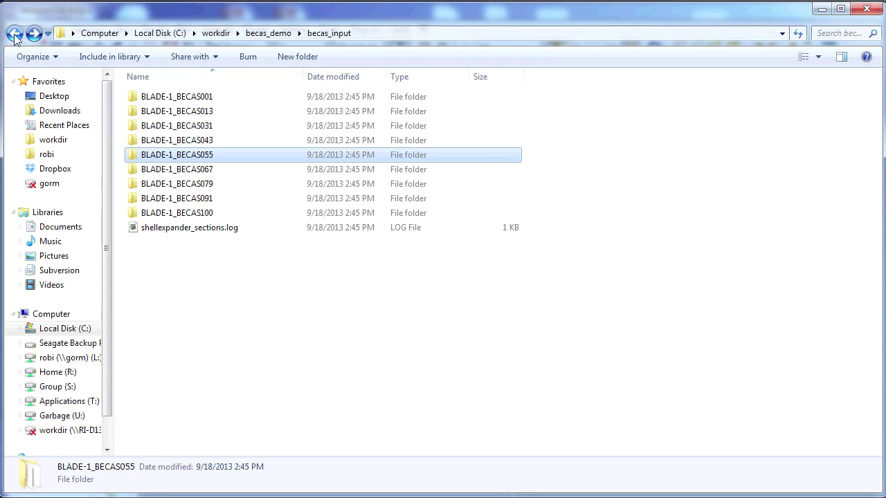
{"action": "left_click", "coordinate": [14, 34]}
Step: Switch to MATLAB and examine the BECAS_Constitutive_Ks and BECAS_CrossSectionProps calls in runBECAS.m
{"action": "key", "text": "alt+Tab"}
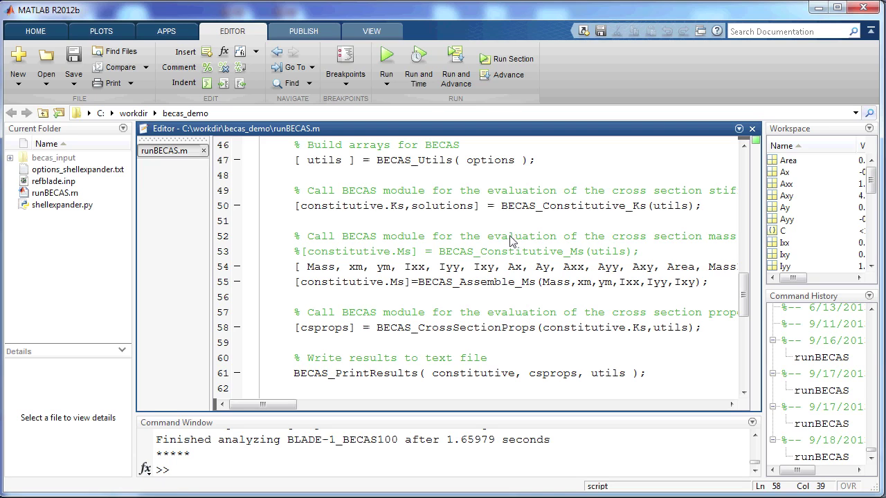
{"action": "left_click_drag", "start_coordinate": [502, 210], "coordinate": [649, 212]}
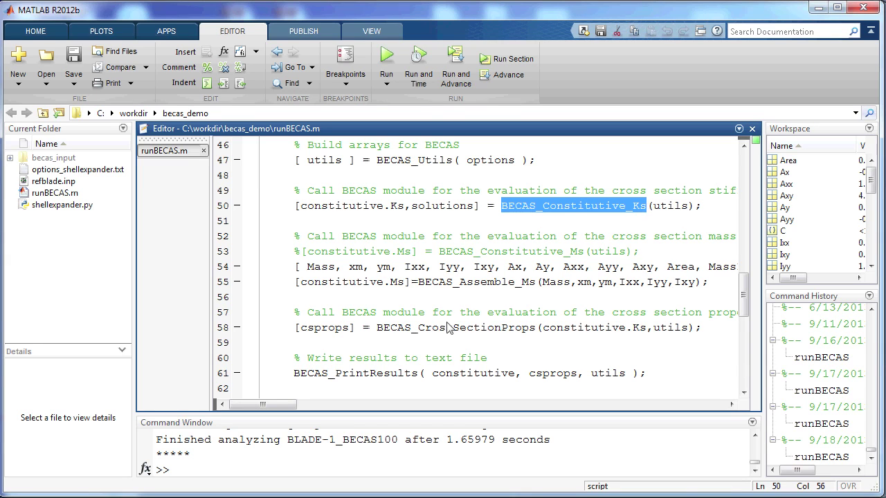
{"action": "left_click_drag", "start_coordinate": [377, 331], "coordinate": [536, 335]}
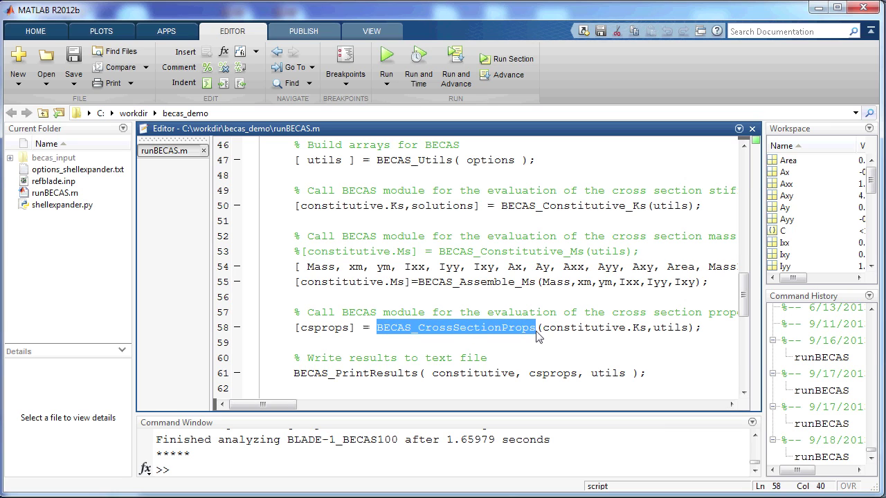
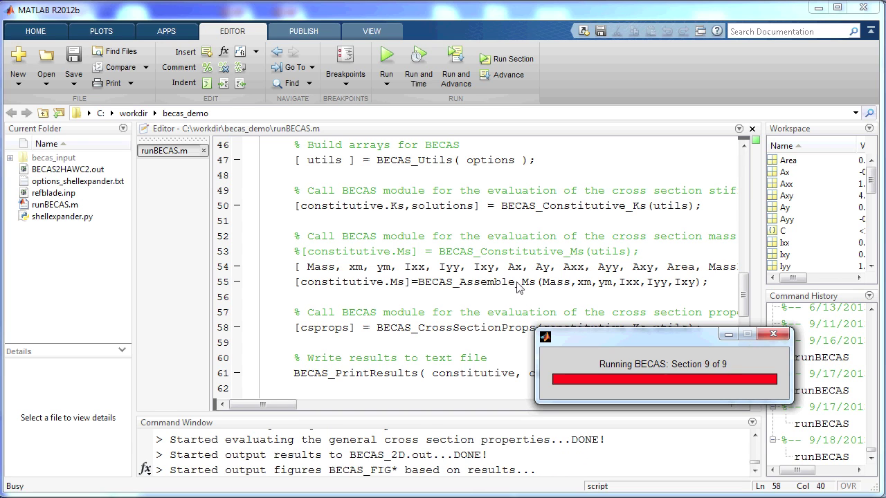
Step: Switch to Windows Explorer and review BECAS_2D.out from the BLADE-1_BECAS043 folder in an enlarged editor window, closing it when done
{"action": "key", "text": "alt+Tab"}
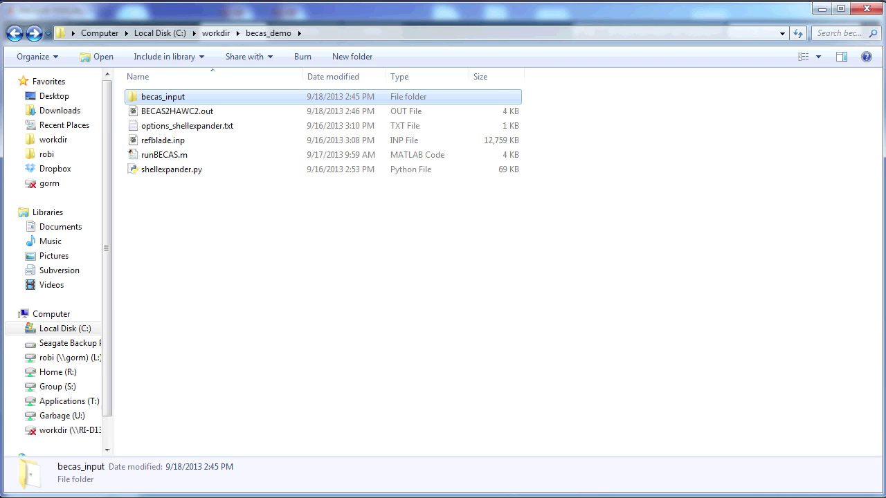
{"action": "double_click", "coordinate": [179, 99]}
{"action": "double_click", "coordinate": [183, 140]}
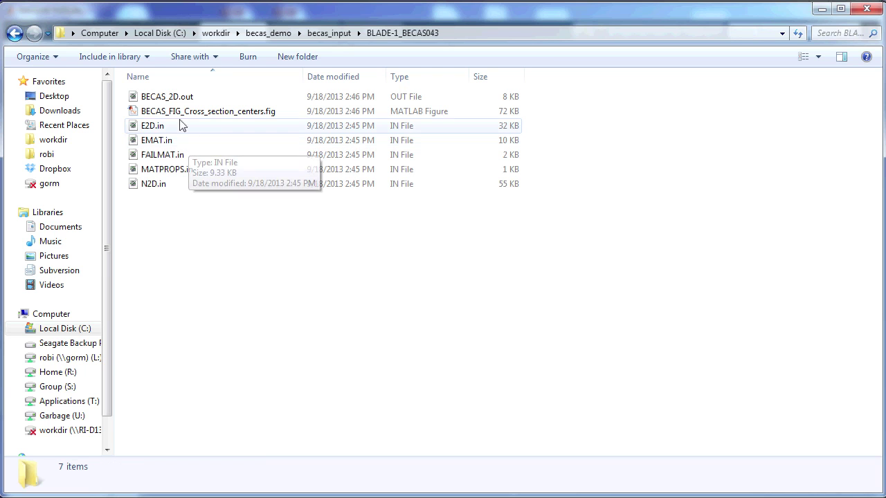
{"action": "double_click", "coordinate": [175, 97]}
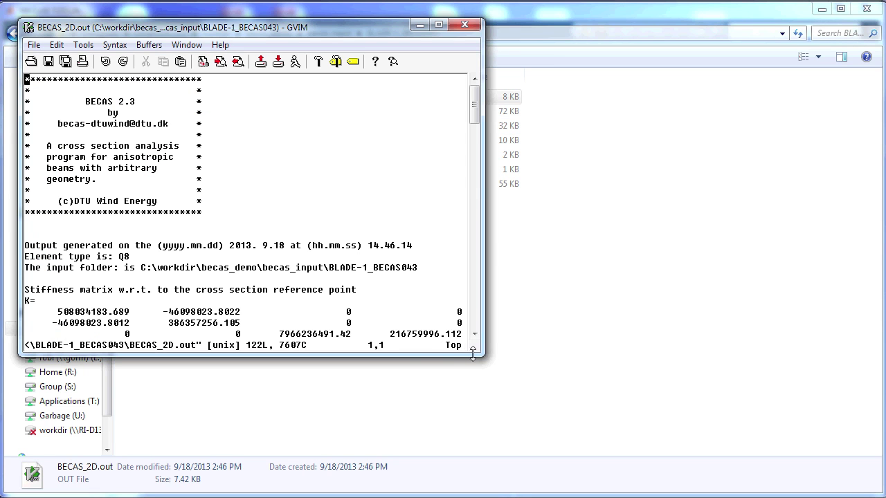
{"action": "left_click_drag", "start_coordinate": [483, 354], "coordinate": [834, 489]}
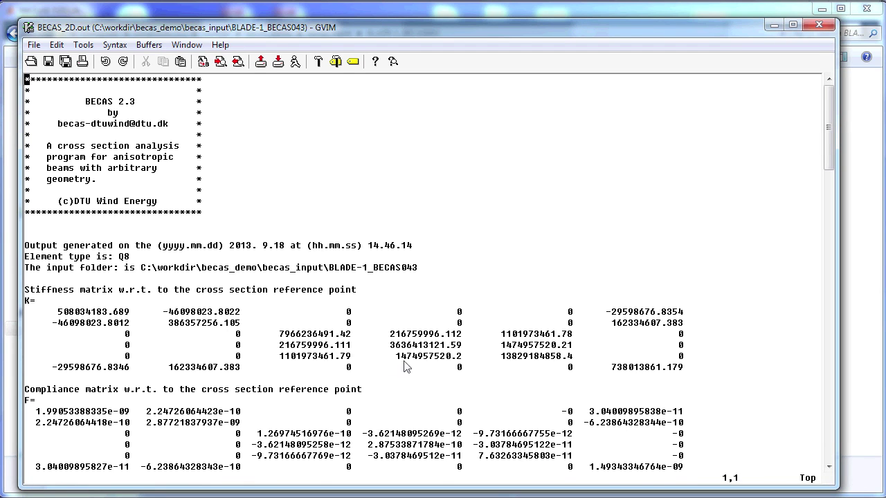
{"action": "left_click", "coordinate": [812, 29]}
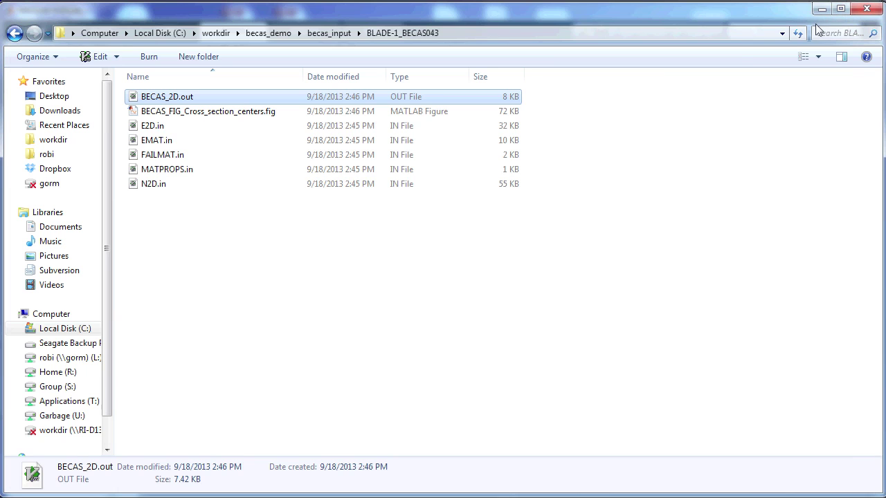
Step: Open BECAS_FIG_Cross_section_centers.fig and enlarge its figure window to inspect the section's centers and axes
{"action": "left_click", "coordinate": [266, 116]}
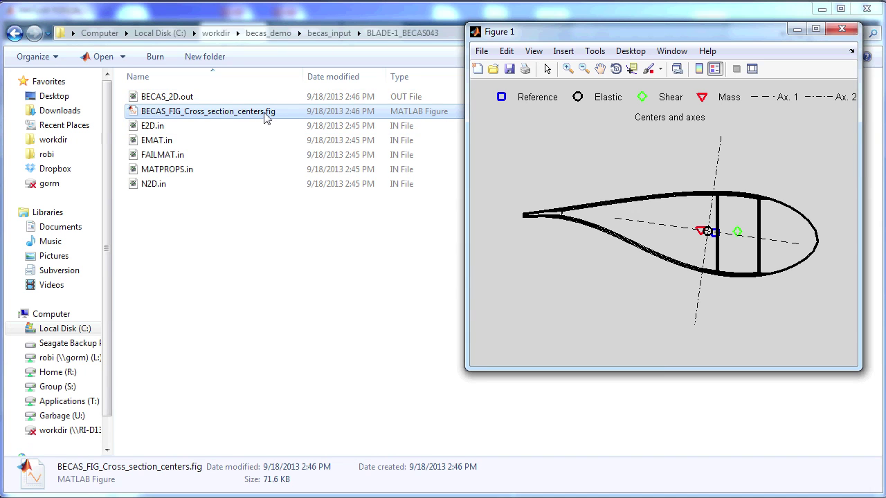
{"action": "left_click_drag", "start_coordinate": [467, 369], "coordinate": [84, 465]}
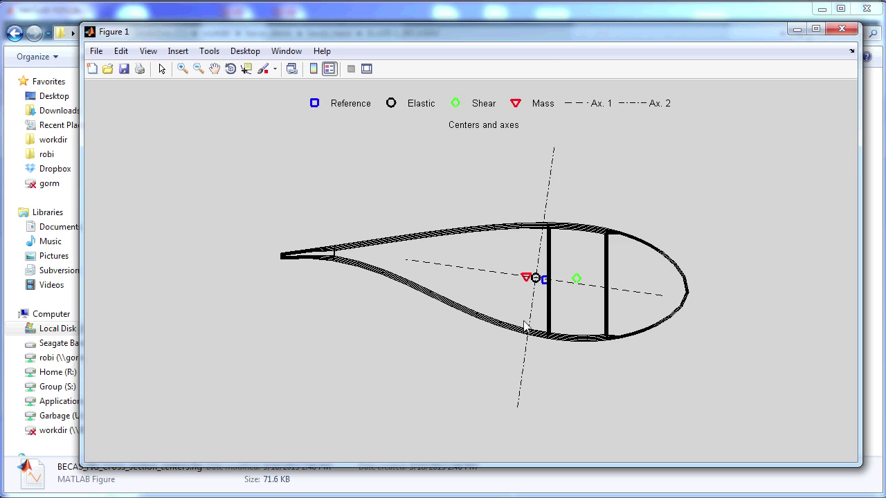
Step: Close the cross-section centers figure and return from the BLADE-1_BECAS043 folder to becas_demo
{"action": "left_click", "coordinate": [842, 30]}
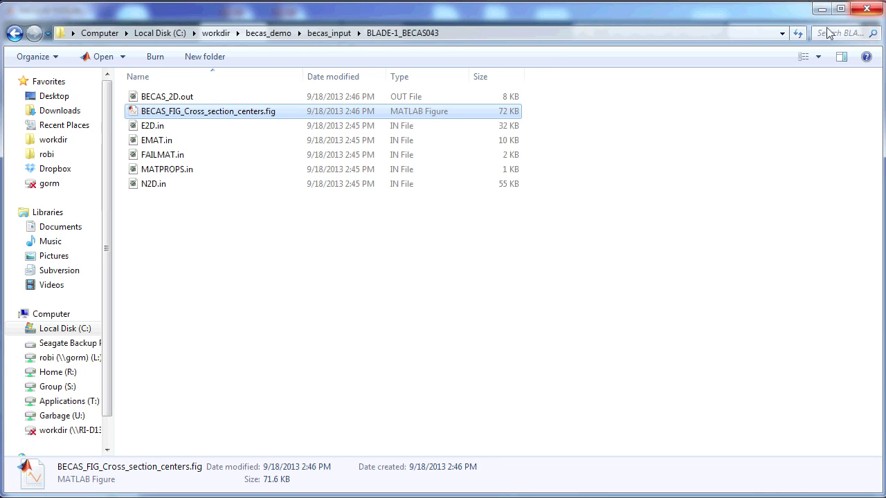
{"action": "left_click", "coordinate": [203, 173]}
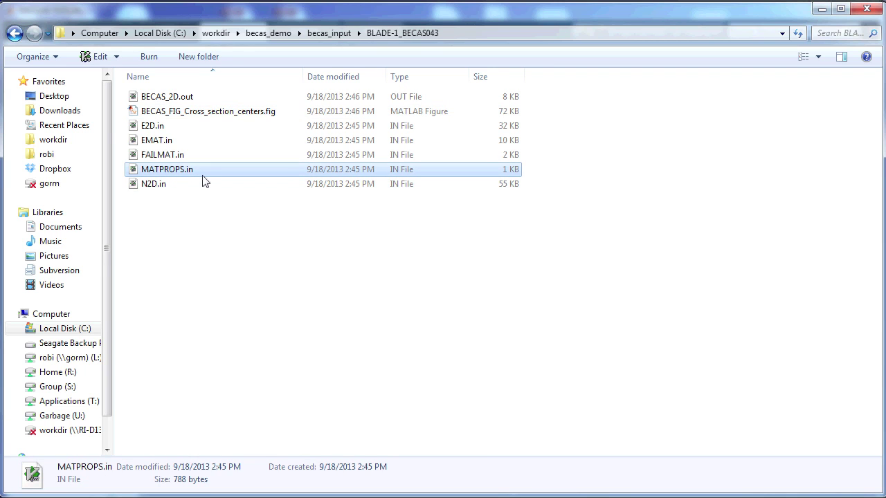
{"action": "key", "text": "BackSpace"}
{"action": "key", "text": "BackSpace"}
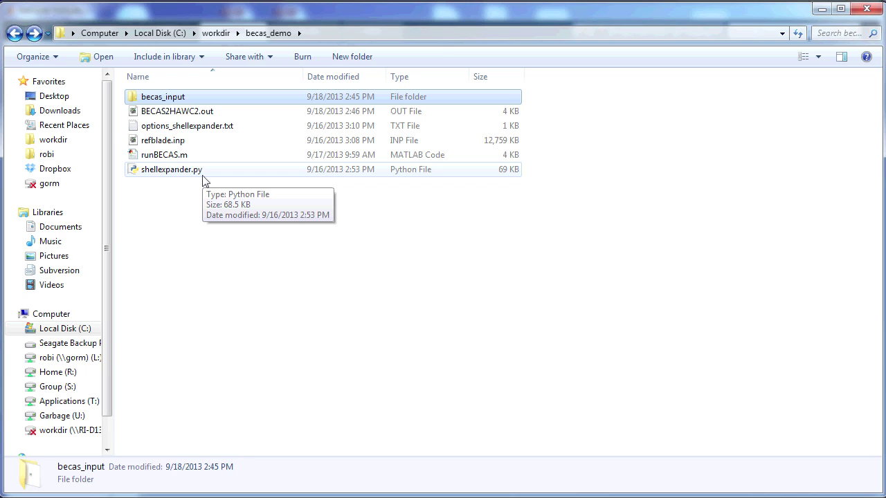
Step: Review BECAS2HAWC2.out from becas_demo in a widened Vim editor window, closing it when done
{"action": "left_click", "coordinate": [197, 114]}
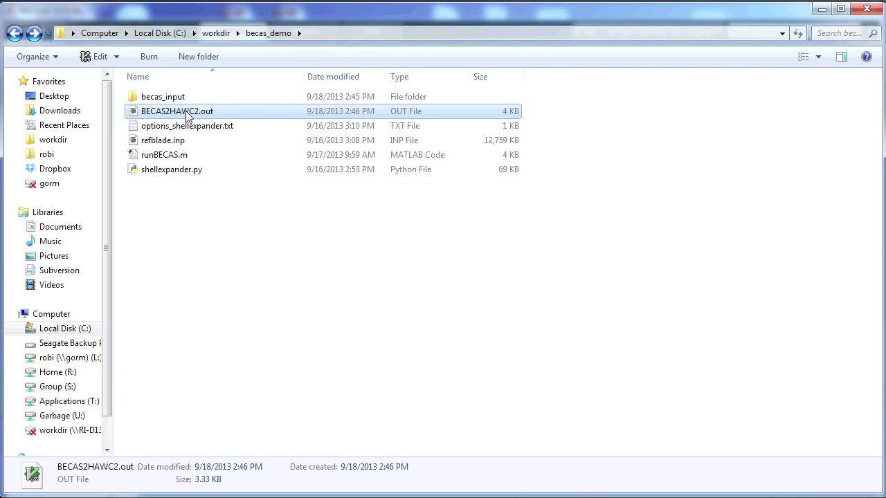
{"action": "right_click", "coordinate": [187, 113]}
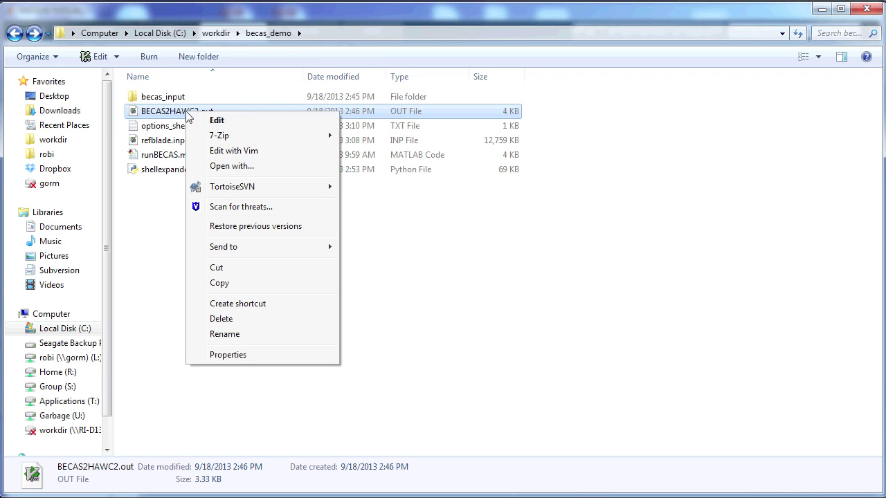
{"action": "left_click", "coordinate": [203, 150]}
{"action": "left_click_drag", "start_coordinate": [497, 367], "coordinate": [855, 375]}
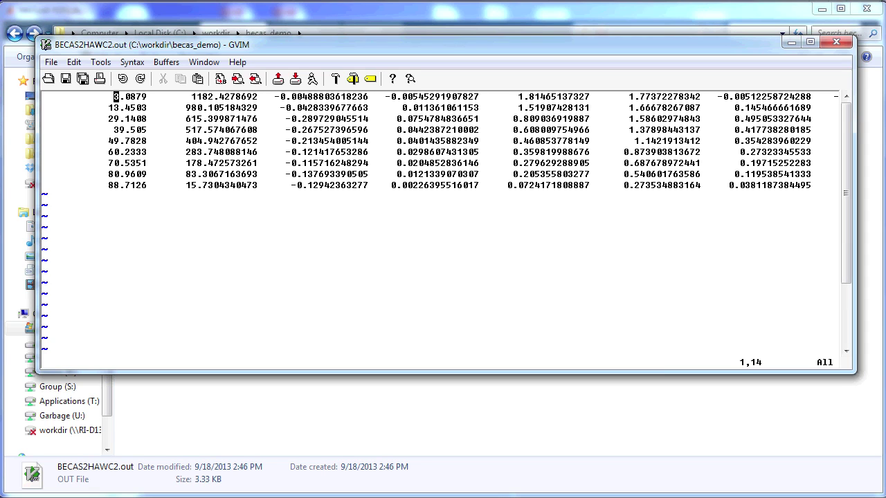
{"action": "left_click", "coordinate": [836, 42]}
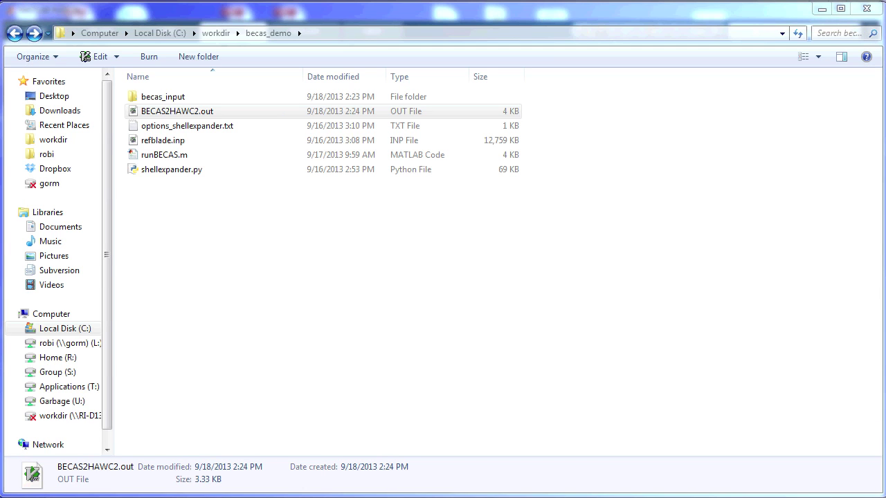